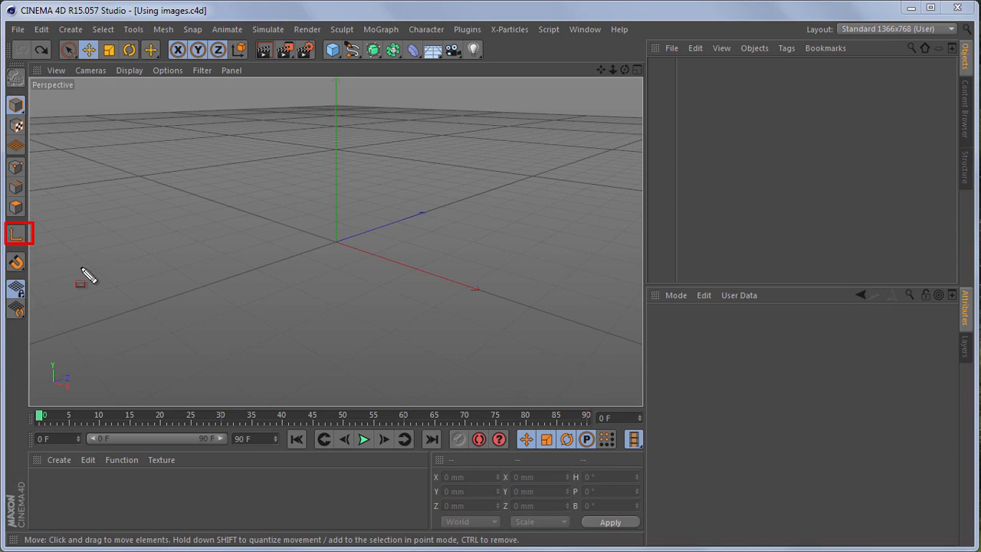
# Step: Try Texture mode with axis modification switched on and off, and return to Model mode
pyautogui.click(17, 127)
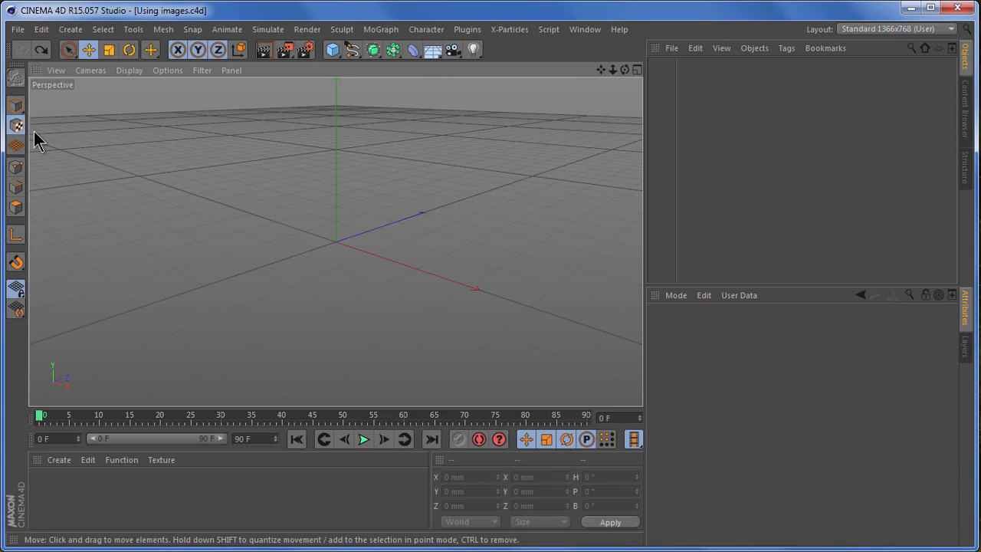
pyautogui.click(16, 237)
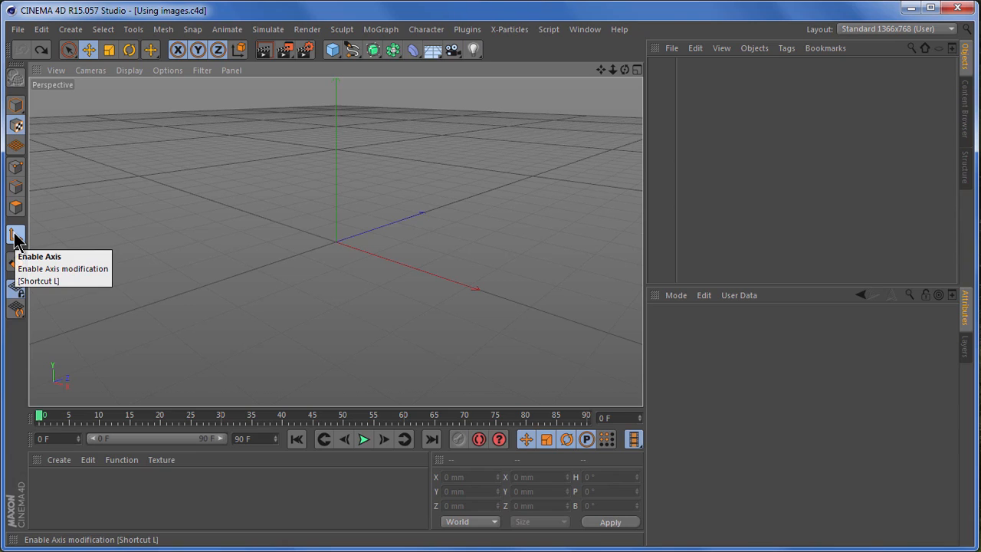
pyautogui.click(15, 235)
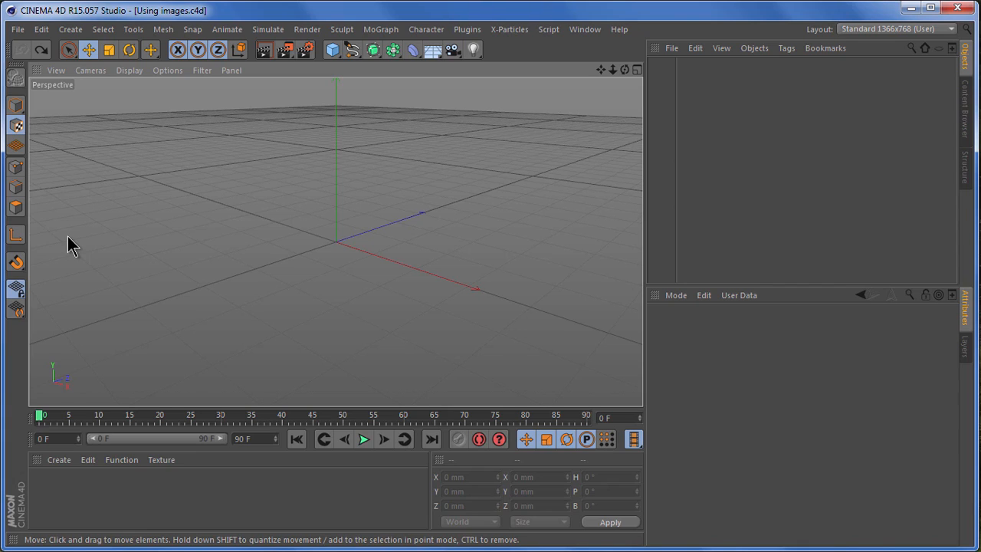
pyautogui.click(15, 105)
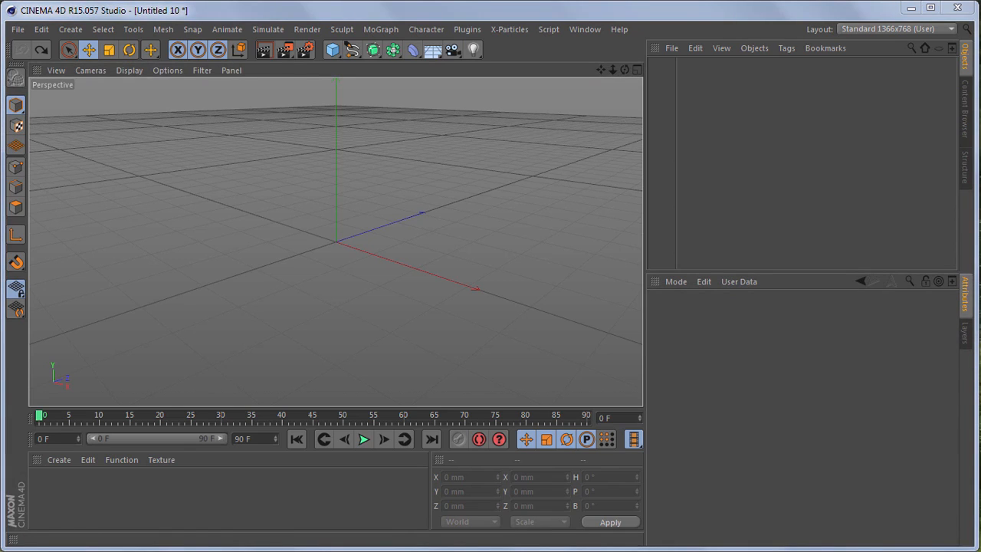
# Step: Add a Plane object to the scene and set its orientation to -Z
pyautogui.click(334, 52)
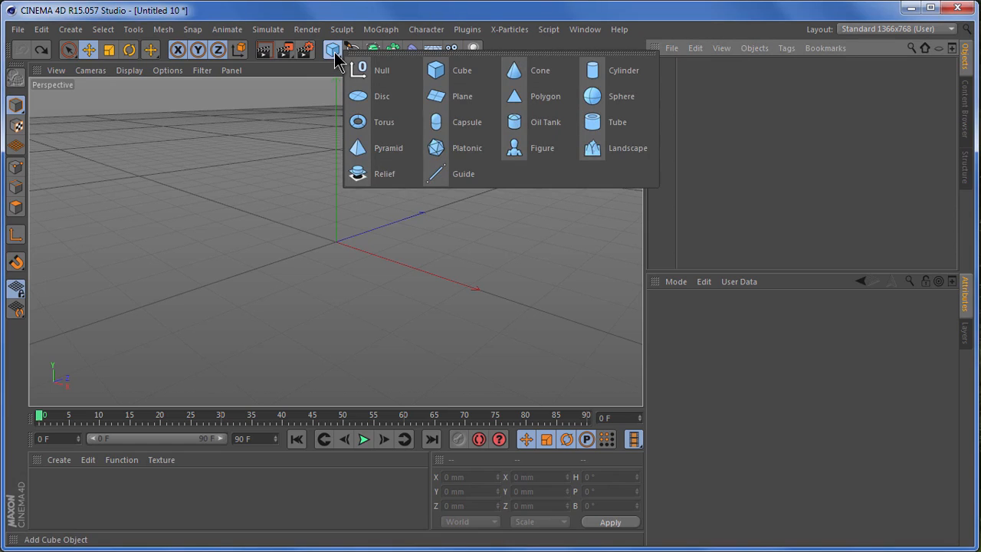
pyautogui.click(444, 99)
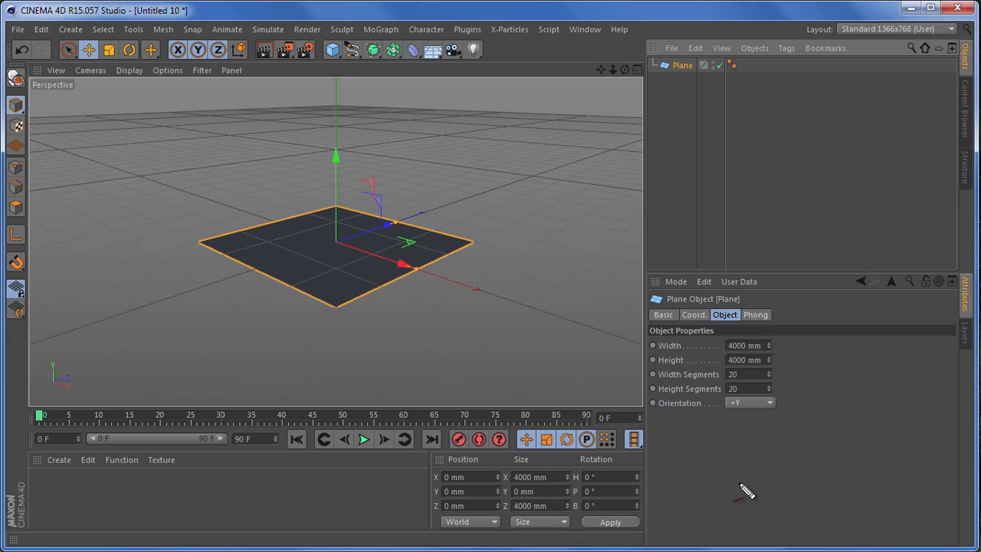
pyautogui.moveTo(649, 388); pyautogui.dragTo(786, 415)
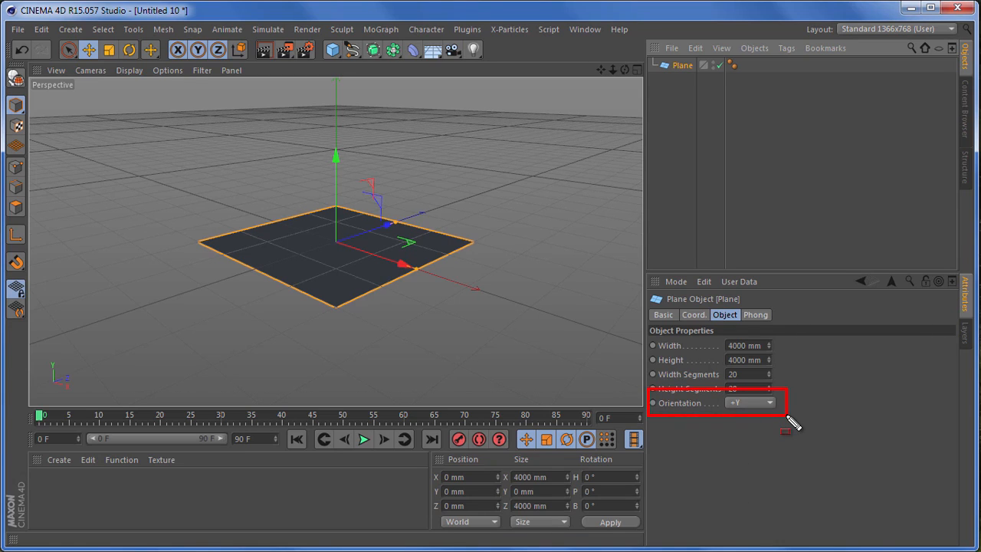
pyautogui.click(753, 403)
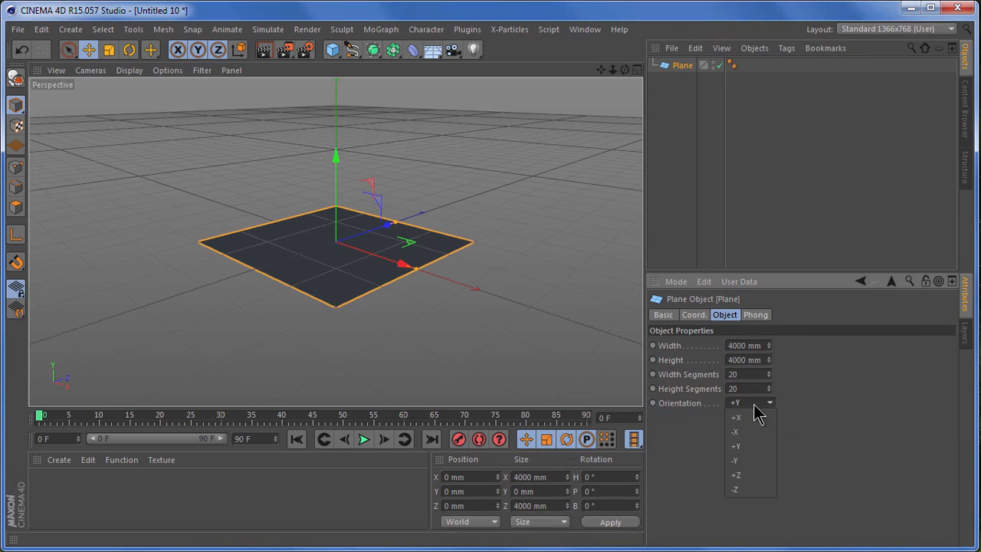
pyautogui.click(763, 487)
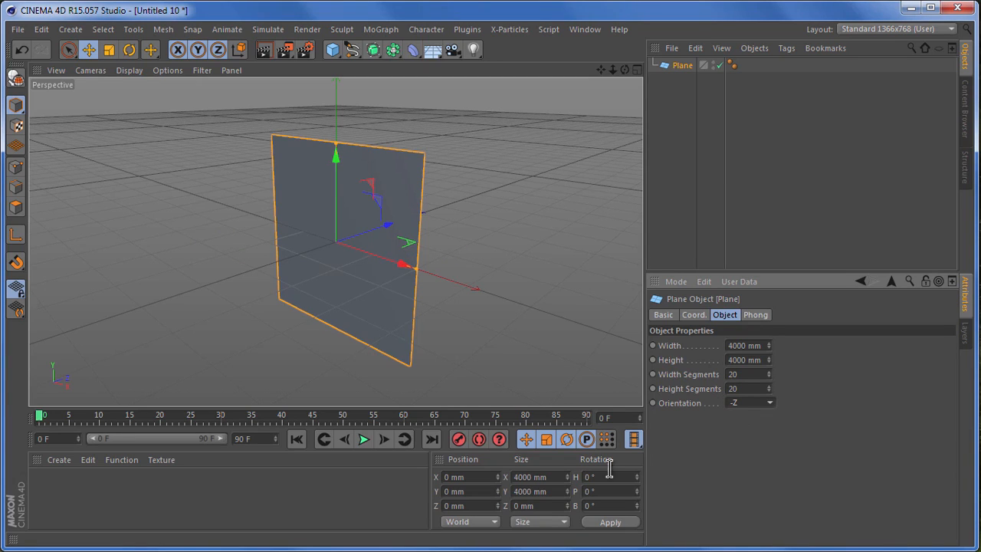
# Step: Create a new material and keep its Color channel settings displayed
pyautogui.doubleClick(56, 502)
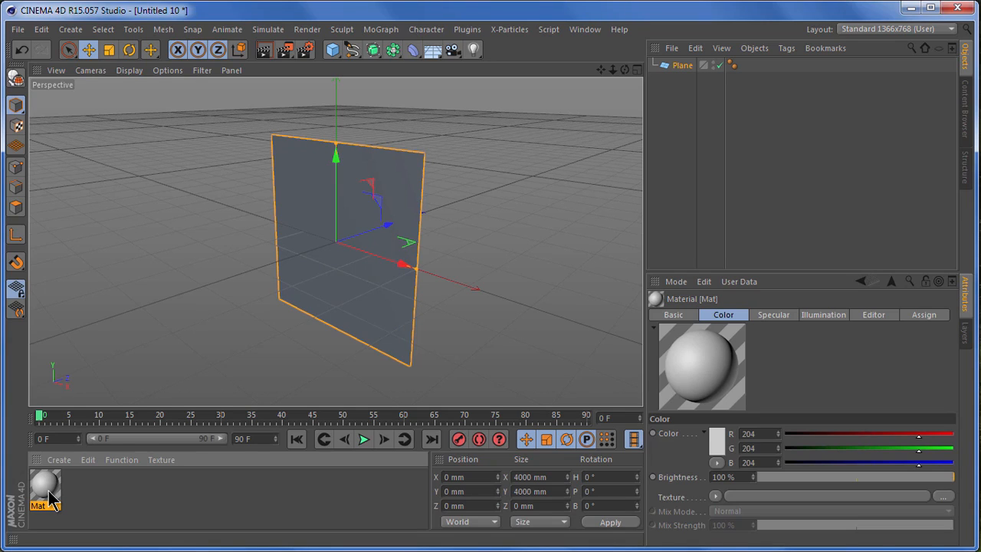
pyautogui.moveTo(50, 502); pyautogui.dragTo(732, 517)
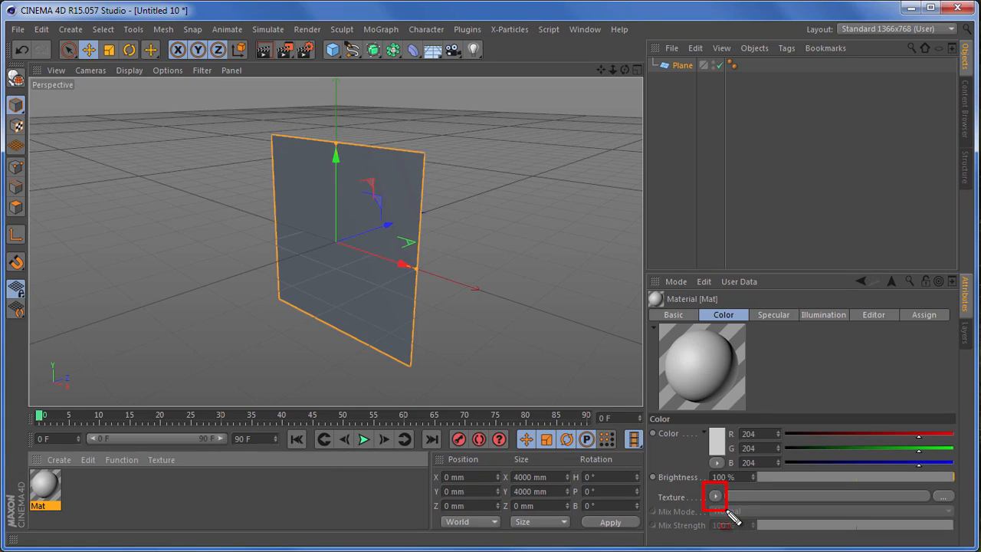
pyautogui.moveTo(732, 518); pyautogui.dragTo(936, 510)
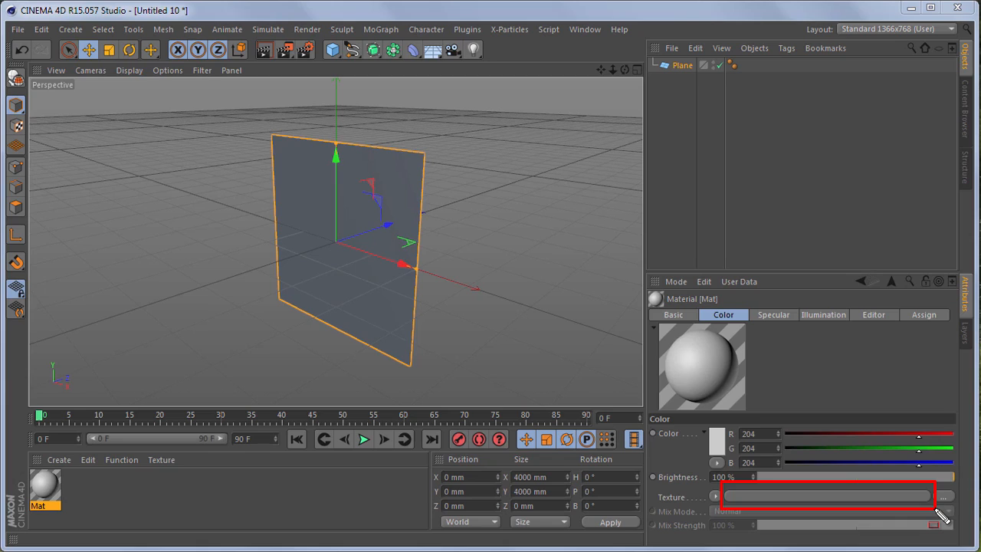
pyautogui.press('Escape')
pyautogui.hotkey('ctrl', 'shift', 'd')
pyautogui.keyDown('ctrl'); pyautogui.moveTo(927, 480); pyautogui.dragTo(964, 509); pyautogui.keyUp('ctrl')
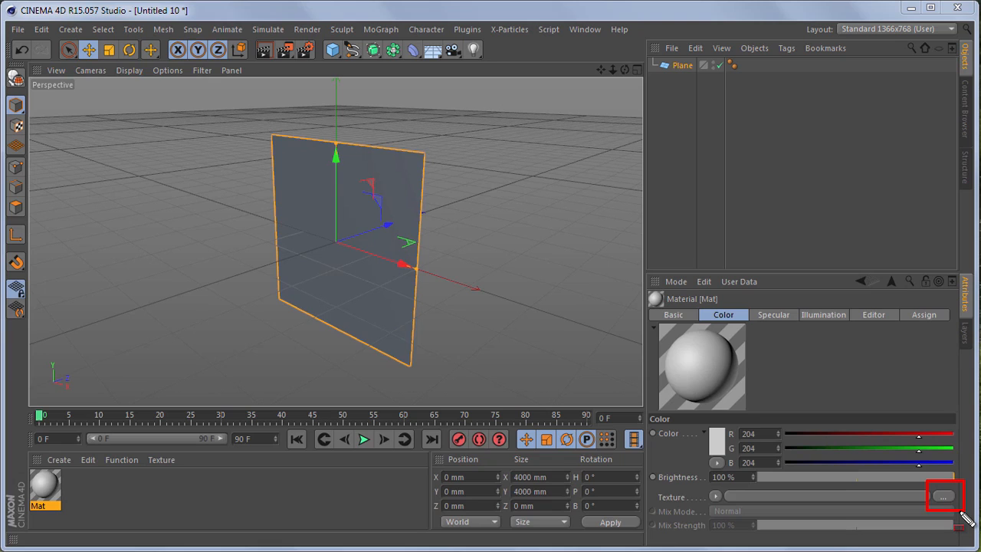
pyautogui.press('Escape')
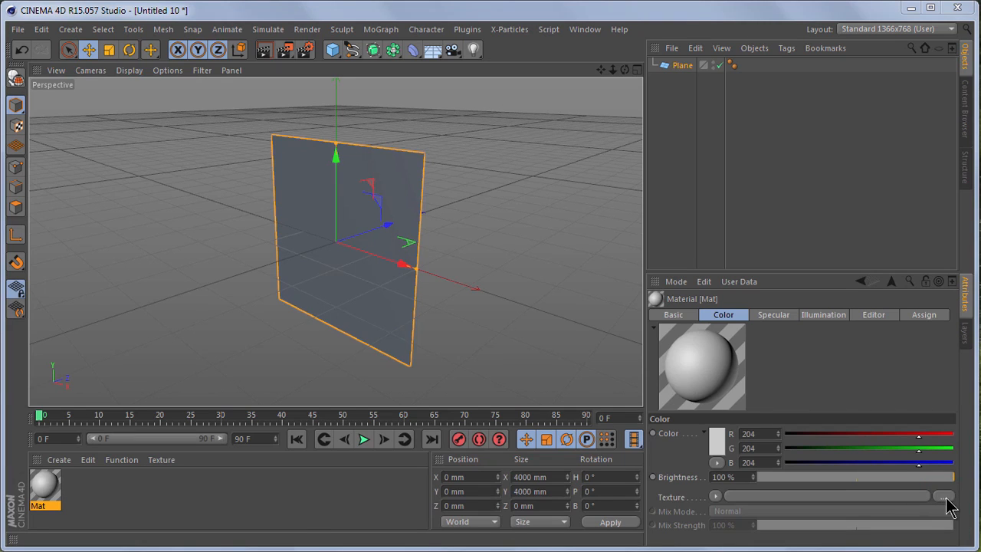
# Step: Load the C4D_Text image from the Temp folder as the material's Color texture, declining a copy at the project location
pyautogui.click(944, 496)
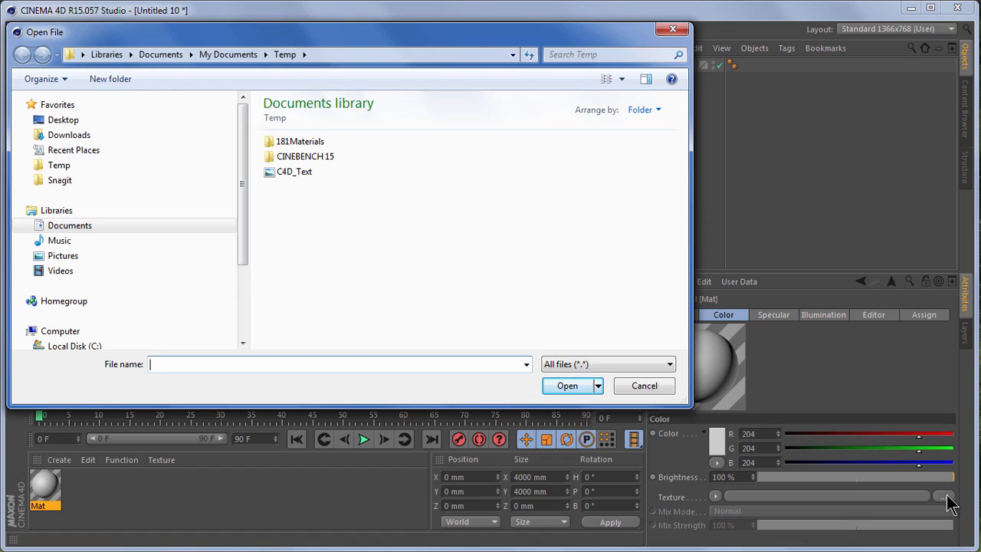
pyautogui.moveTo(253, 160); pyautogui.dragTo(315, 184)
pyautogui.press('Escape')
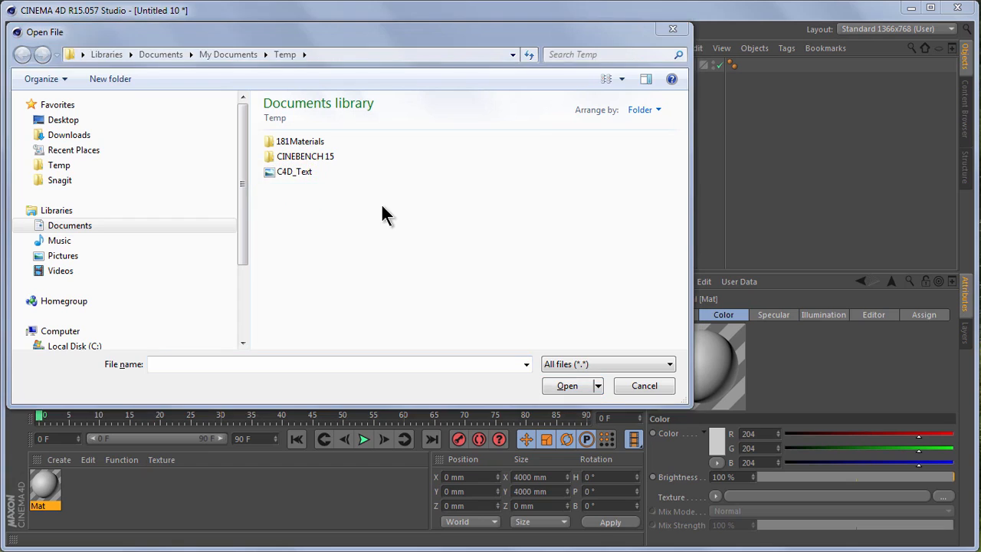
pyautogui.click(645, 77)
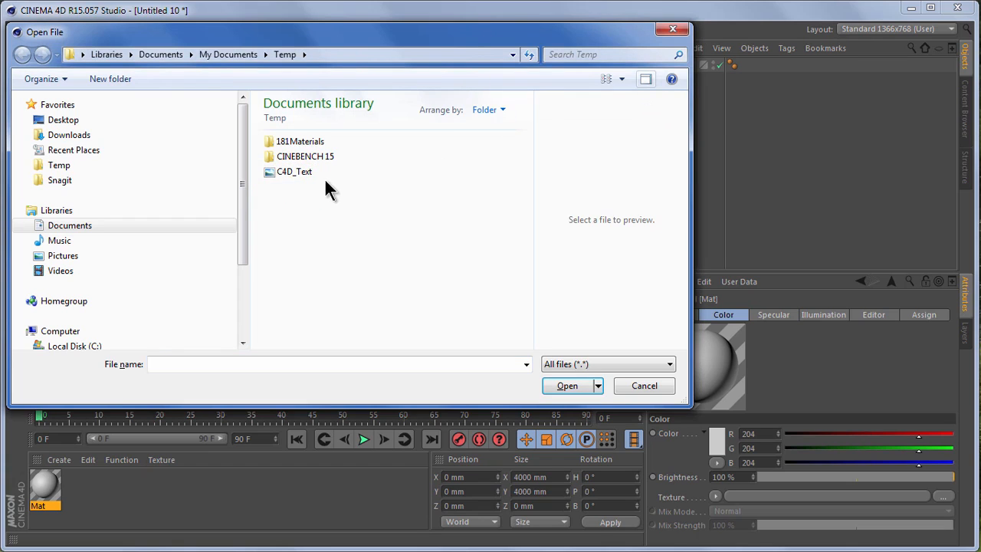
pyautogui.click(304, 174)
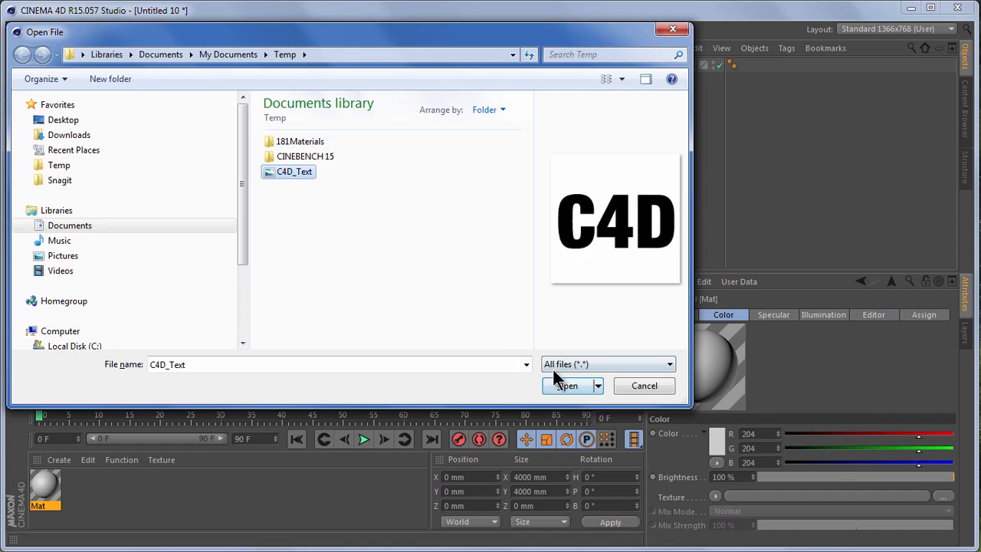
pyautogui.click(567, 386)
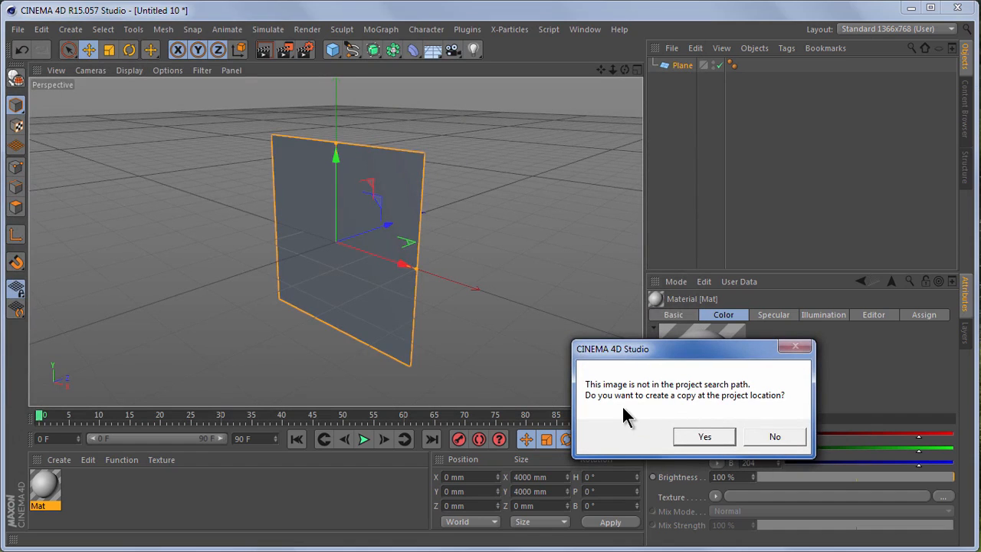
pyautogui.moveTo(561, 318)
pyautogui.mouseDown()
pyautogui.moveTo(737, 468)
pyautogui.moveTo(823, 476)
pyautogui.mouseUp()
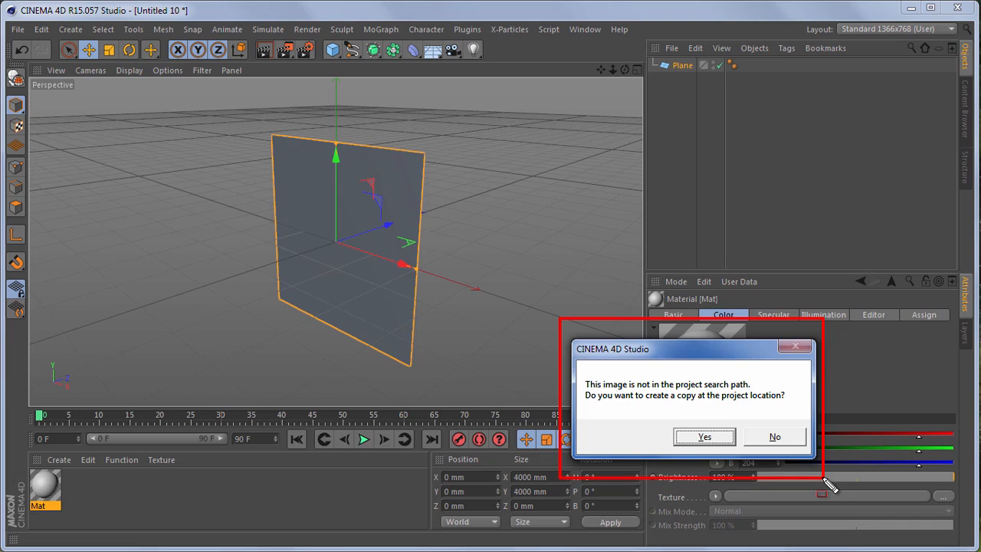
pyautogui.click(776, 438)
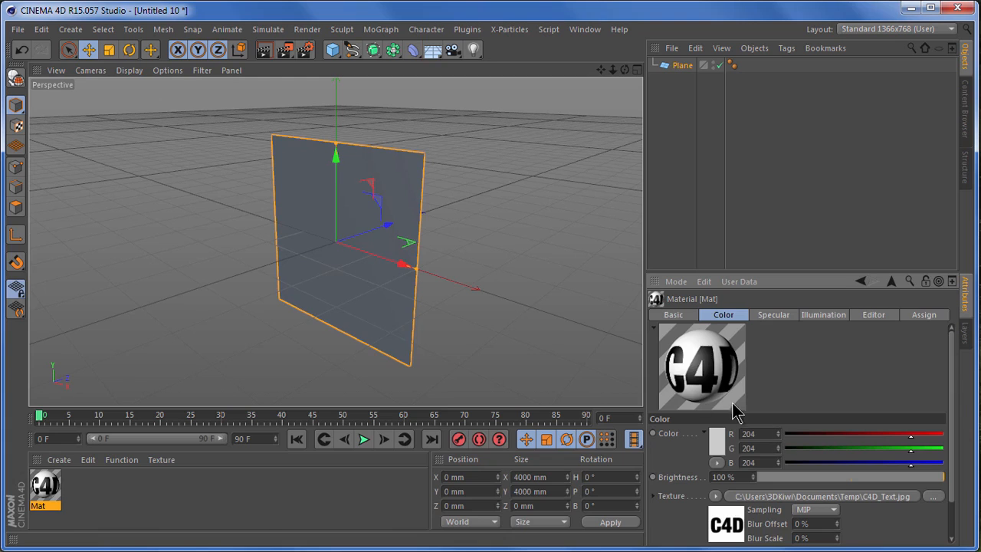
# Step: Apply the C4D image material to the plane and render the perspective view
pyautogui.moveTo(53, 494); pyautogui.dragTo(304, 276)
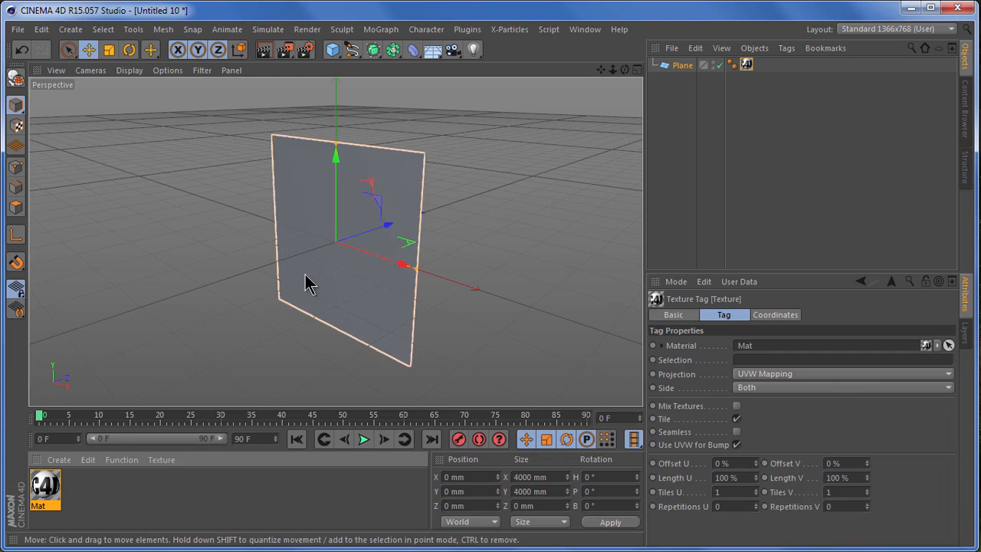
pyautogui.click(267, 47)
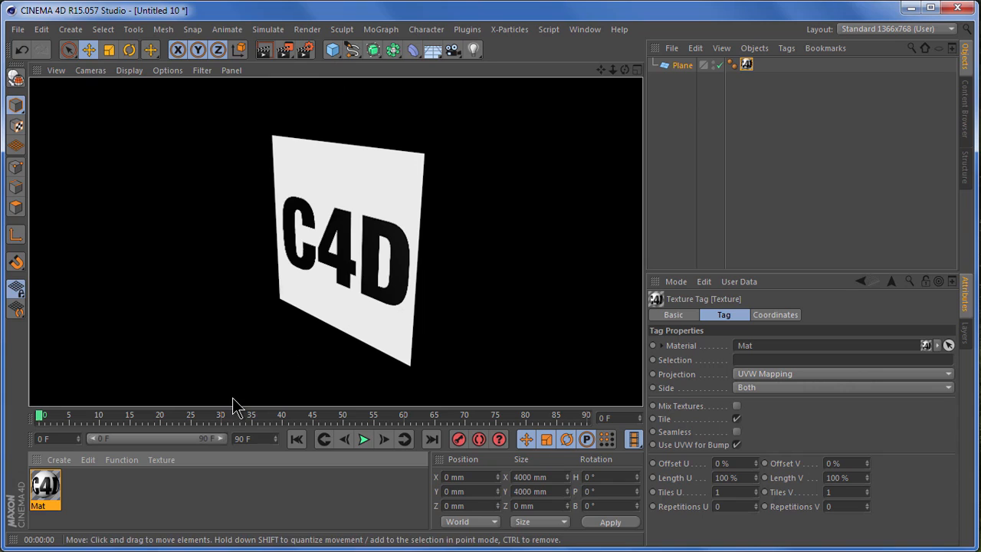
pyautogui.hotkey('ctrl', 'shift', 'd')
pyautogui.moveTo(17, 461); pyautogui.dragTo(73, 515)
pyautogui.press('Escape')
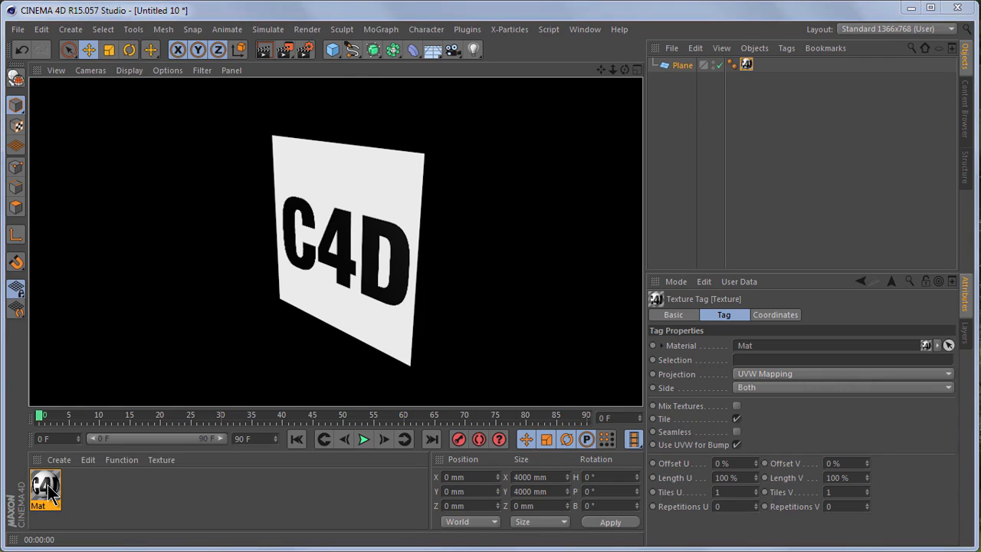
# Step: Check the material's texture path, and undo both the material assignment and the image loading
pyautogui.click(46, 489)
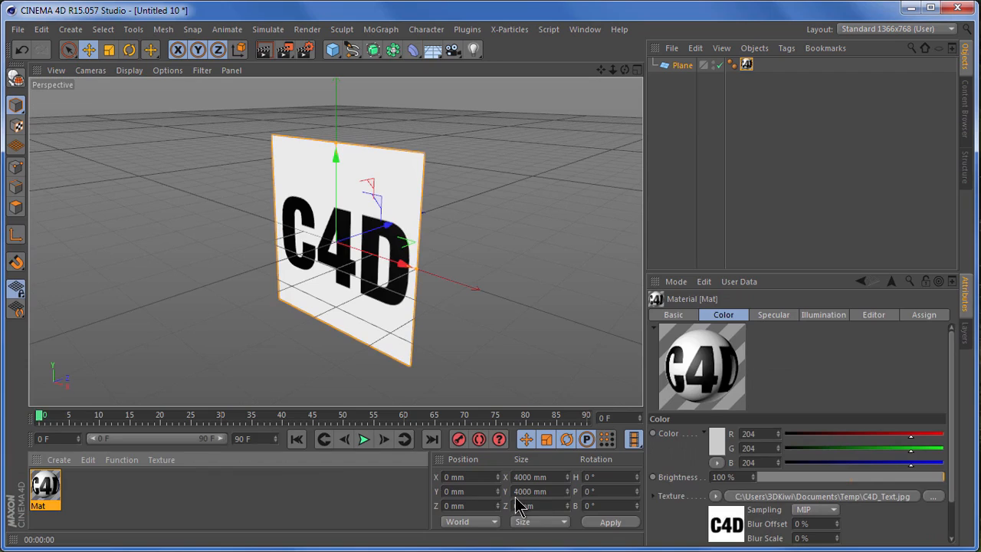
pyautogui.moveTo(720, 480)
pyautogui.mouseDown()
pyautogui.moveTo(747, 512)
pyautogui.moveTo(937, 512)
pyautogui.mouseUp()
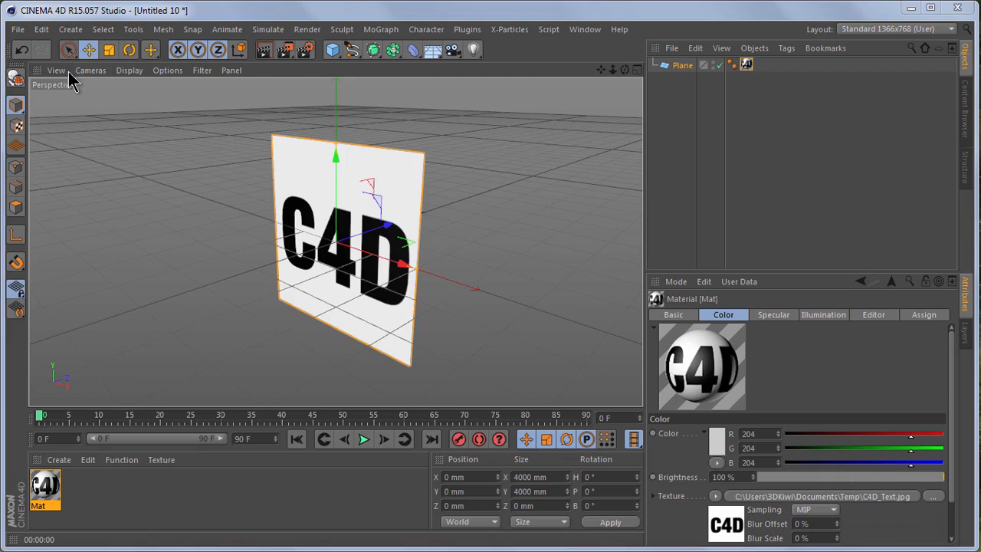
pyautogui.click(22, 50)
pyautogui.click(21, 50)
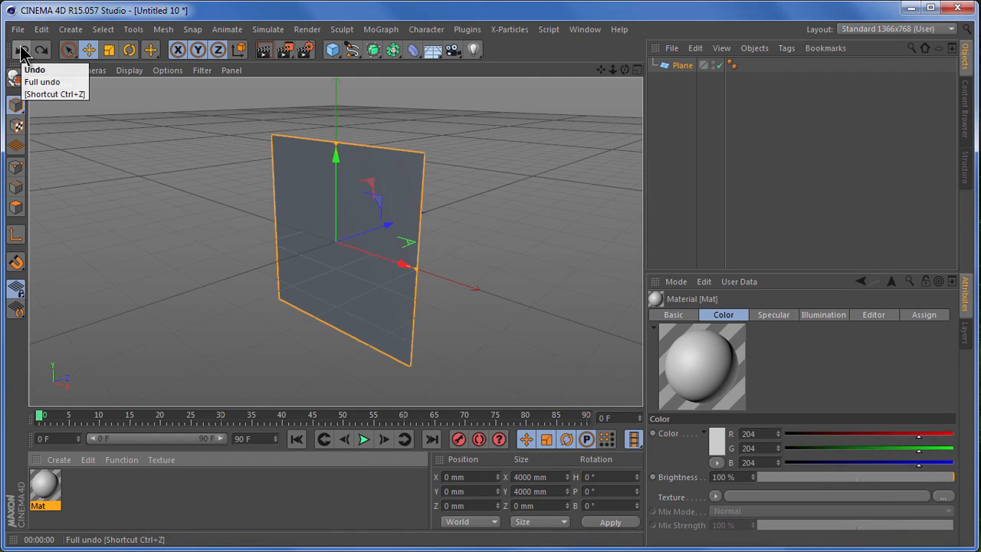
# Step: Load C4D_Text as the material's Color texture with Load Image, accepting a copy at the project location
pyautogui.click(716, 497)
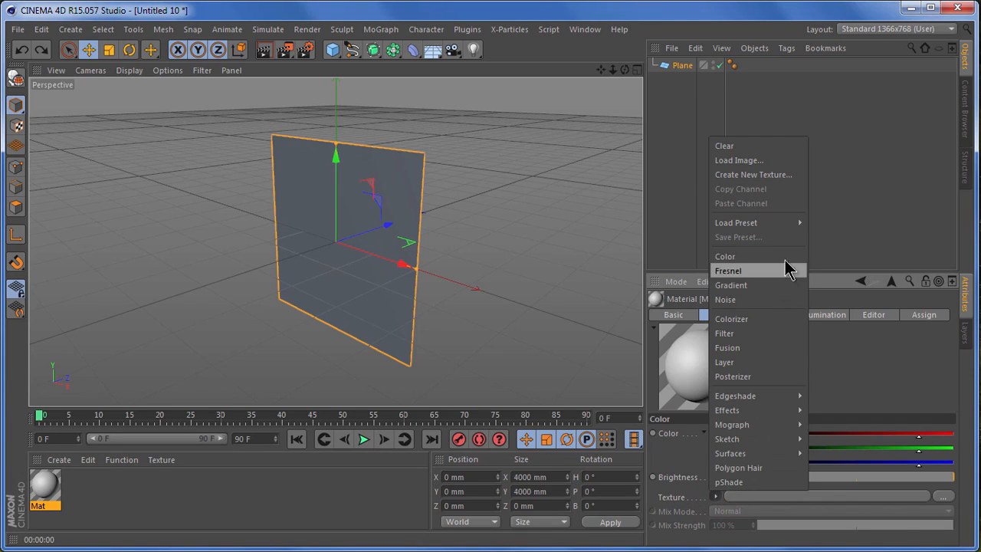
pyautogui.click(768, 160)
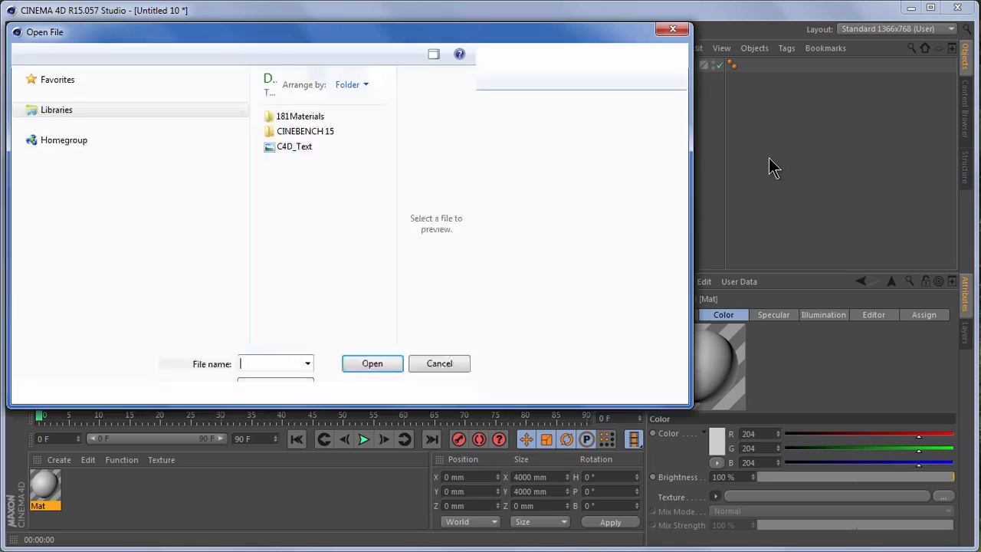
pyautogui.click(297, 172)
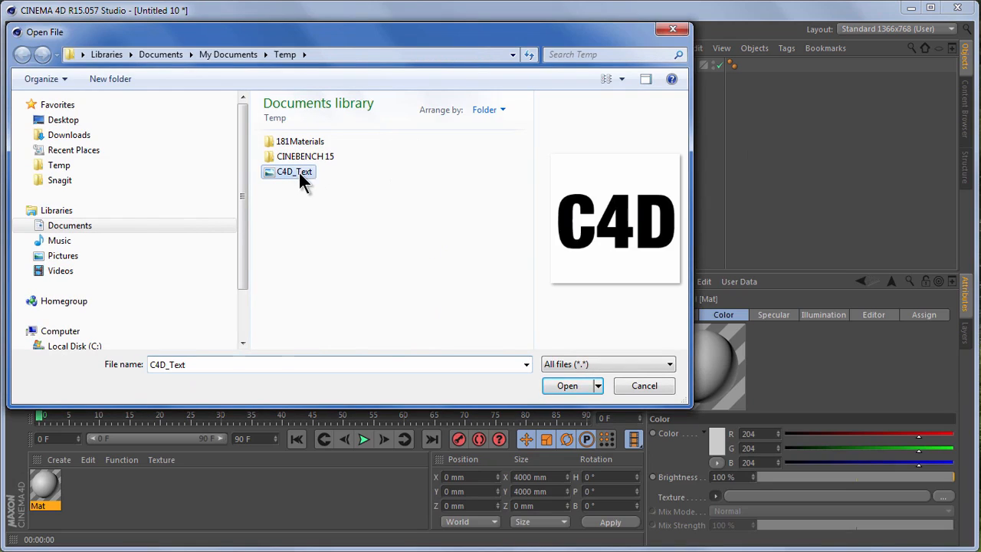
pyautogui.click(567, 386)
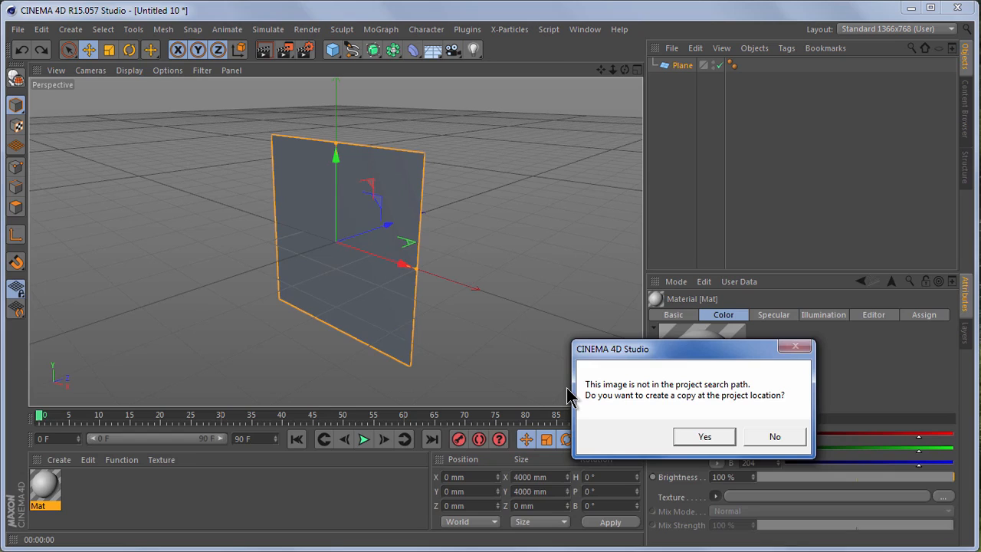
pyautogui.click(705, 438)
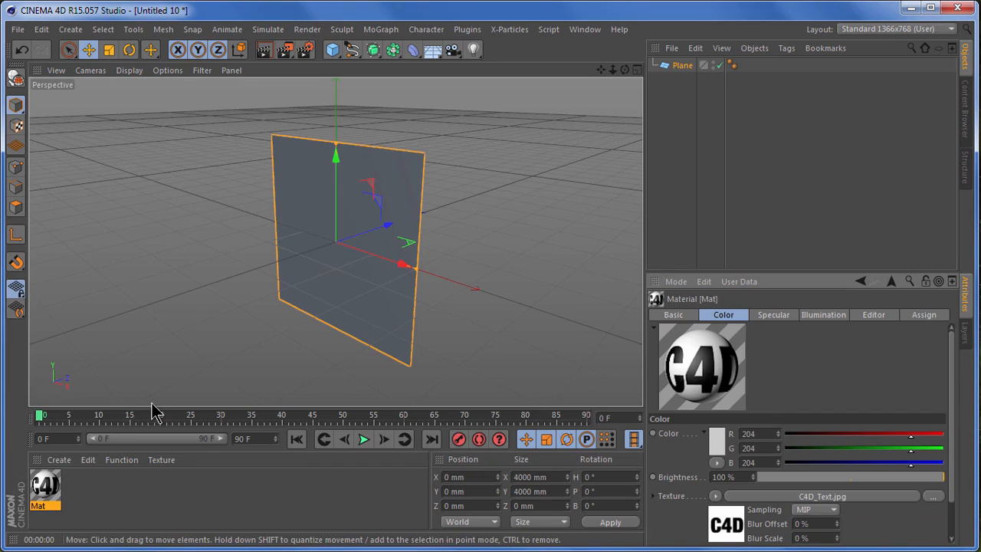
# Step: Apply the textured material to the plane, render the perspective view, and display the material's Color settings again
pyautogui.moveTo(52, 487); pyautogui.dragTo(333, 292)
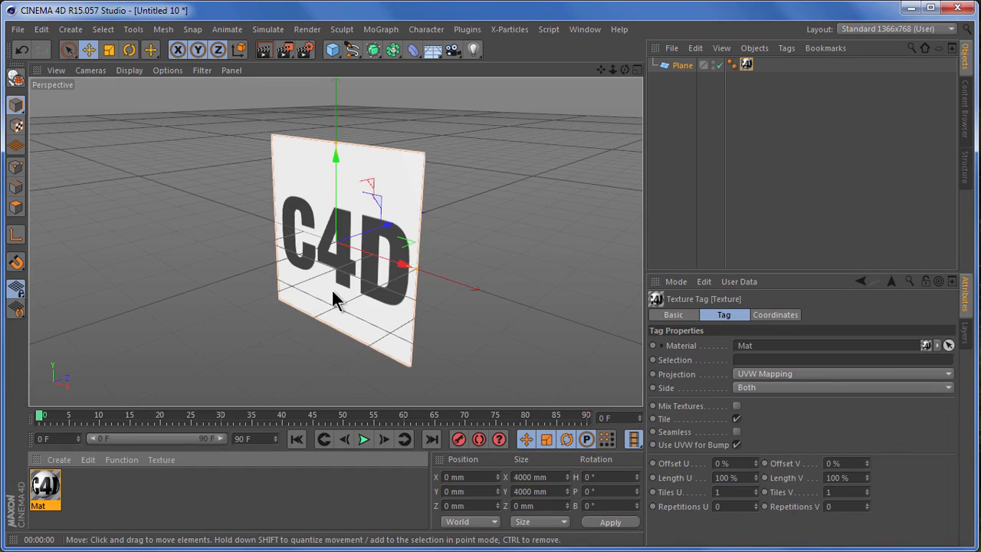
pyautogui.click(263, 49)
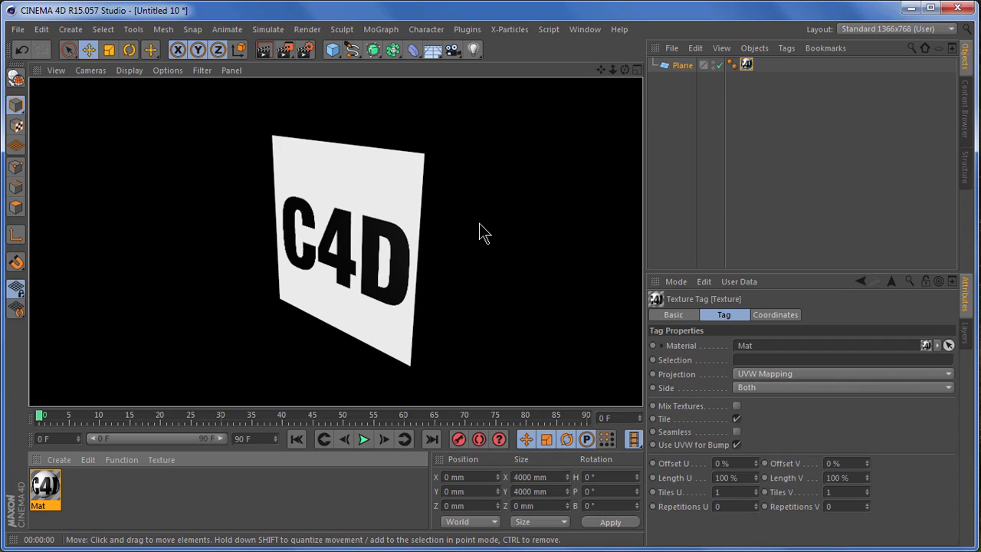
pyautogui.click(45, 487)
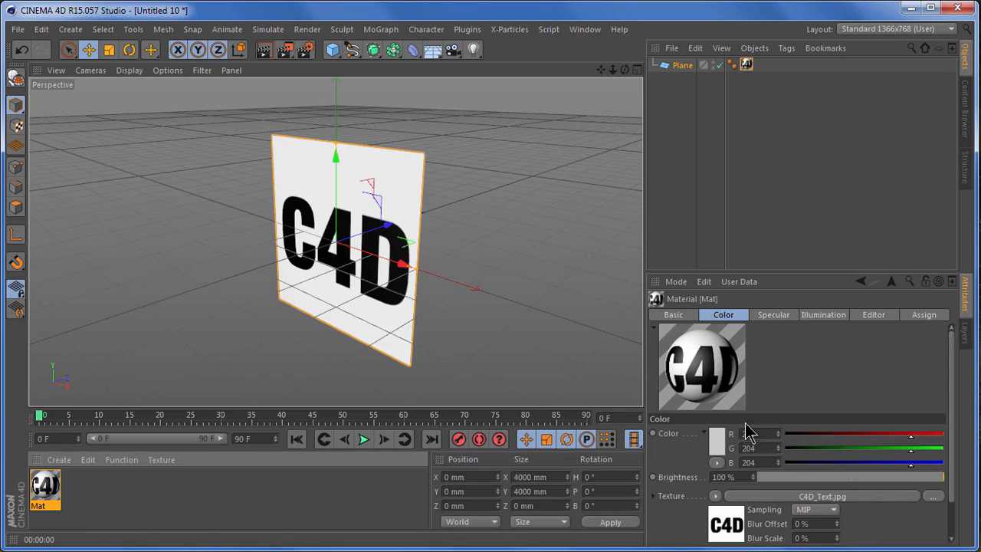
# Step: Undo the material assignment and the texture loading, and save the project as Using Images in the 182 UsingTextures folder
pyautogui.click(23, 52)
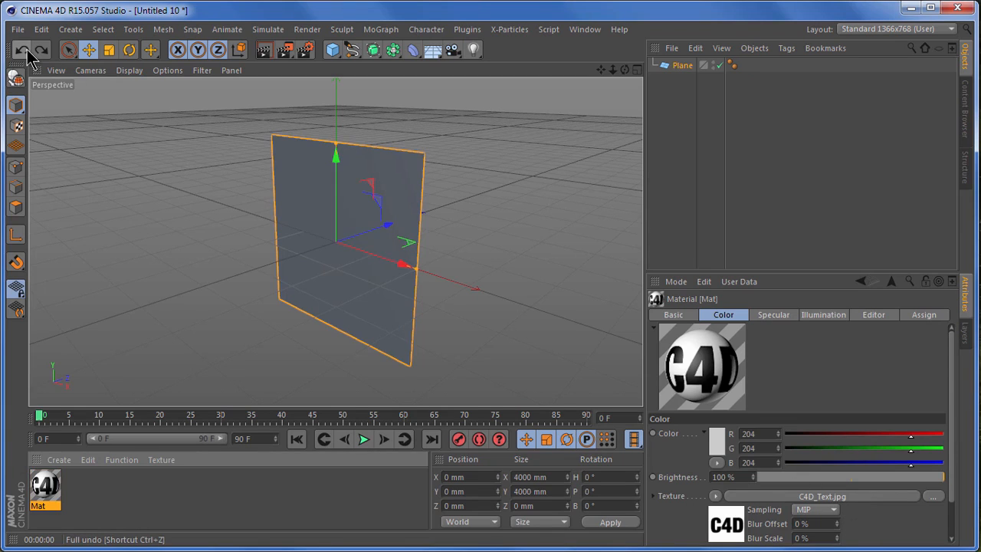
pyautogui.click(23, 51)
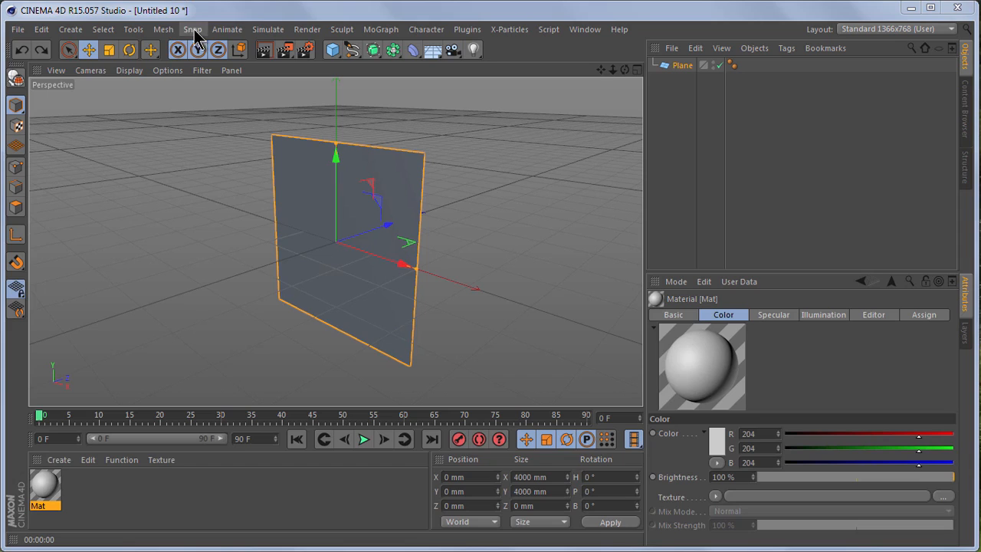
pyautogui.click(18, 30)
pyautogui.click(35, 161)
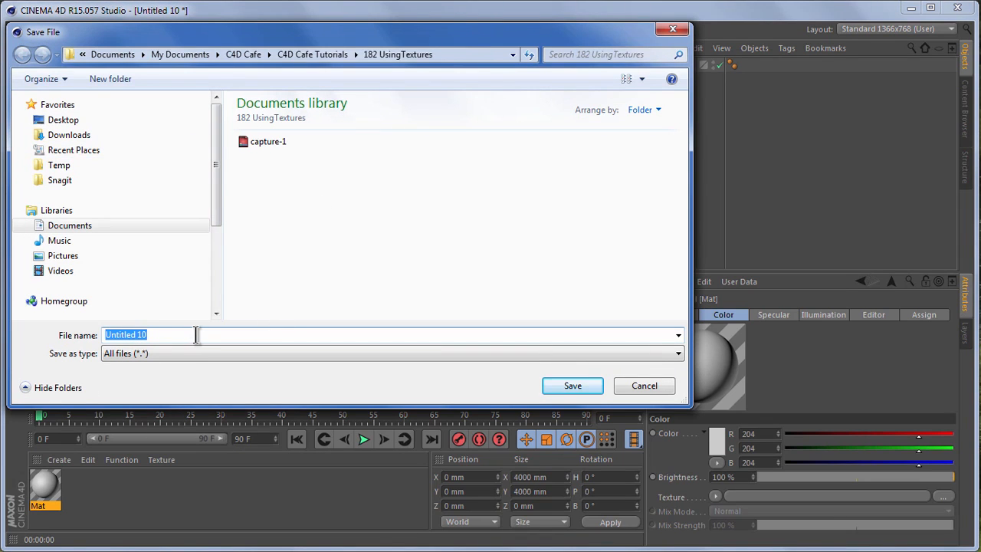
pyautogui.write('Using Images')
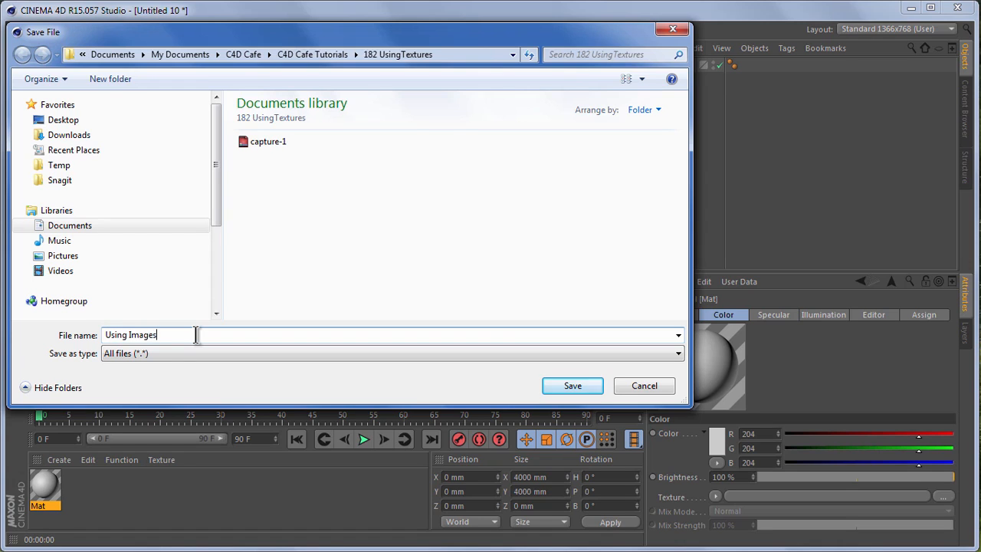
pyautogui.press('Return')
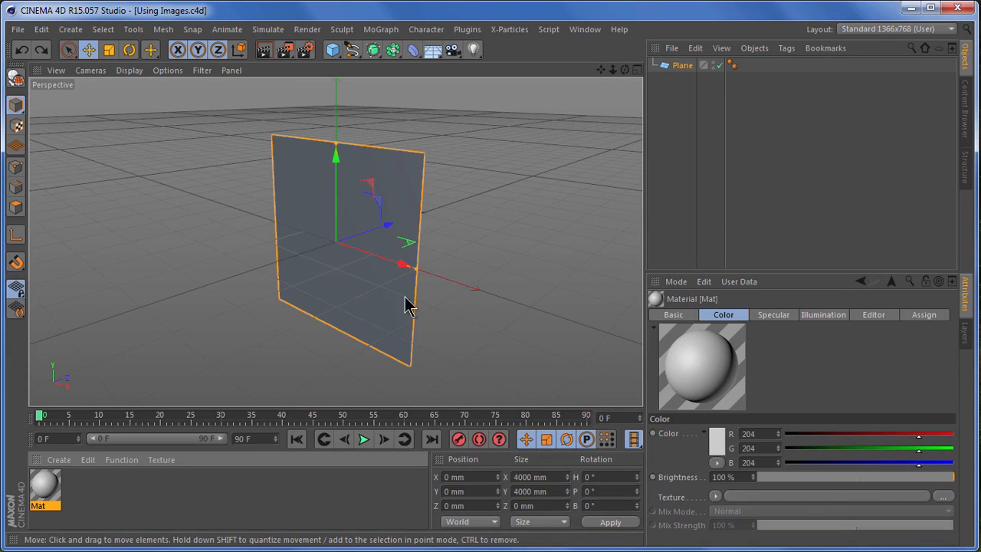
# Step: Load C4D_Text from the Temp folder as the material's Color texture, creating a copy at the saved project's location
pyautogui.click(828, 496)
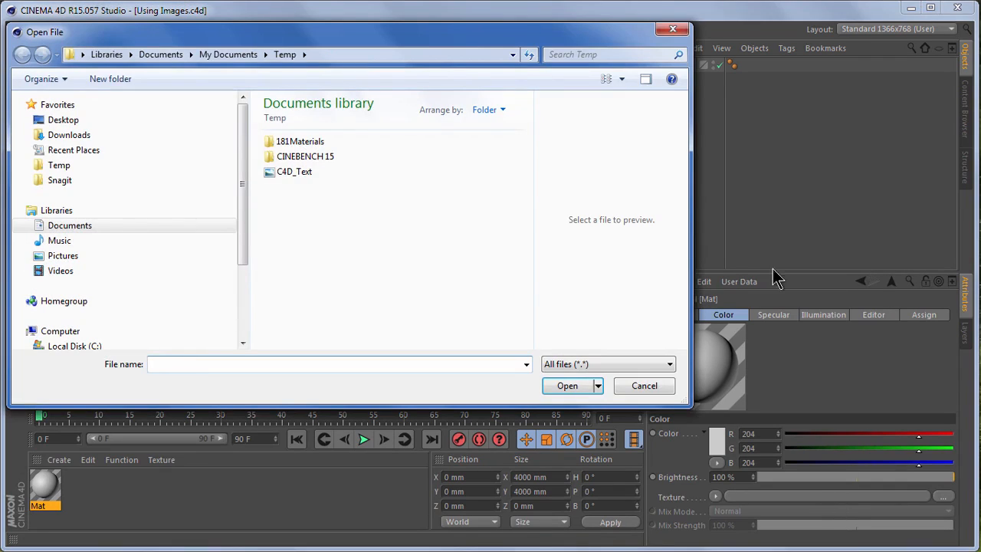
pyautogui.click(294, 172)
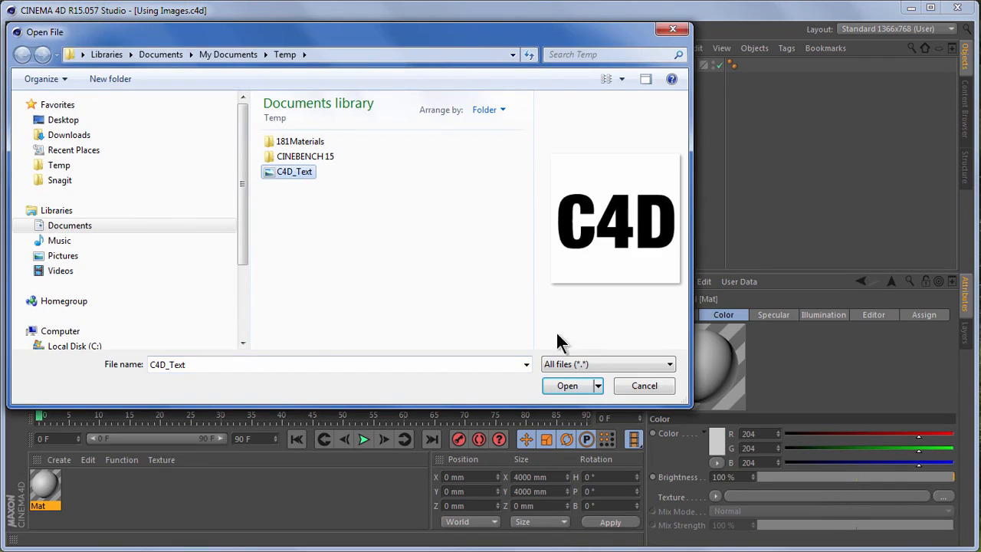
pyautogui.click(571, 386)
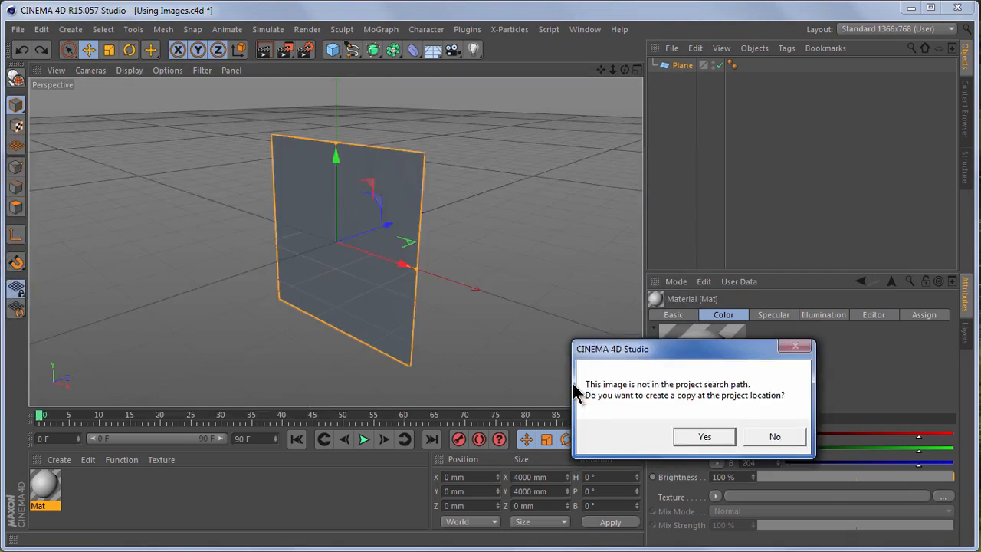
pyautogui.click(703, 438)
# Step: Apply the Mat material to the plane and render the perspective view
pyautogui.moveTo(46, 487); pyautogui.dragTo(366, 306)
pyautogui.click(266, 49)
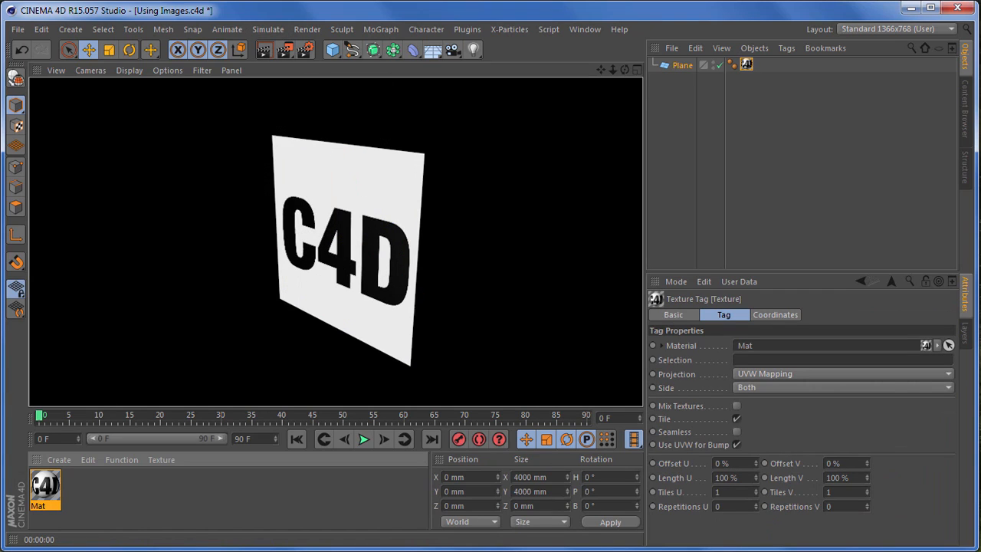
# Step: Switch to XYplorer and examine the 182 UsingTextures project folder, looking for the tex folder beside the saved project file
pyautogui.hotkey('alt', 'Tab')
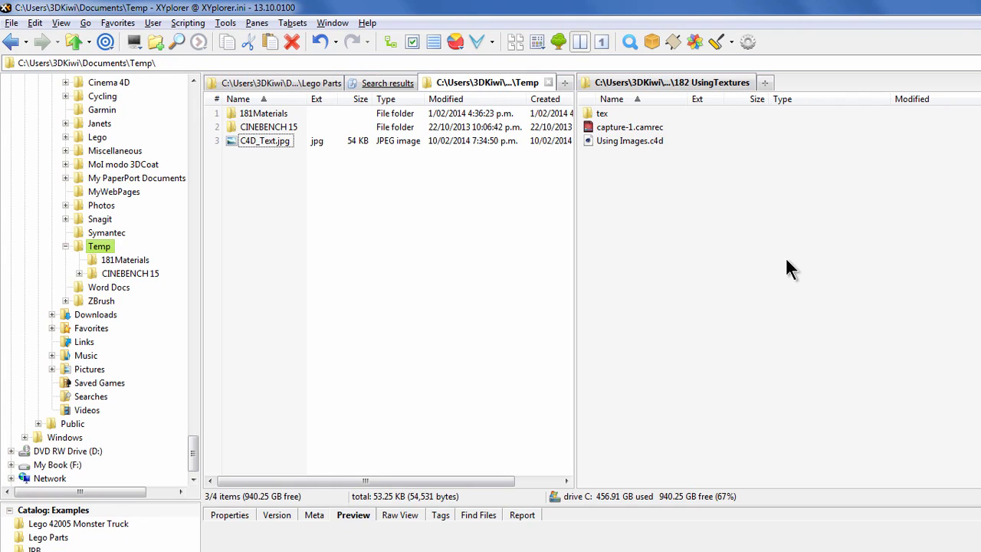
pyautogui.moveTo(586, 144); pyautogui.dragTo(670, 140)
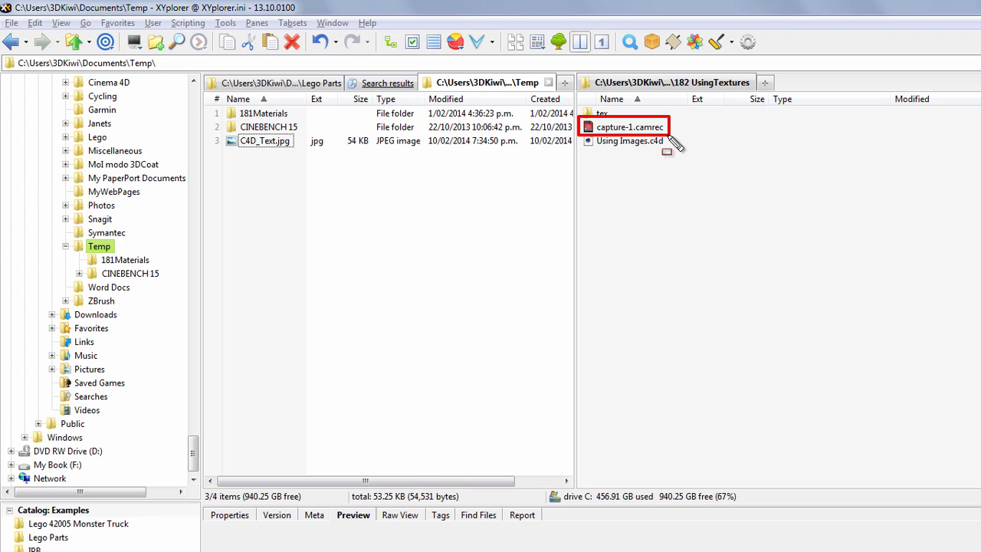
pyautogui.moveTo(670, 140); pyautogui.dragTo(668, 140)
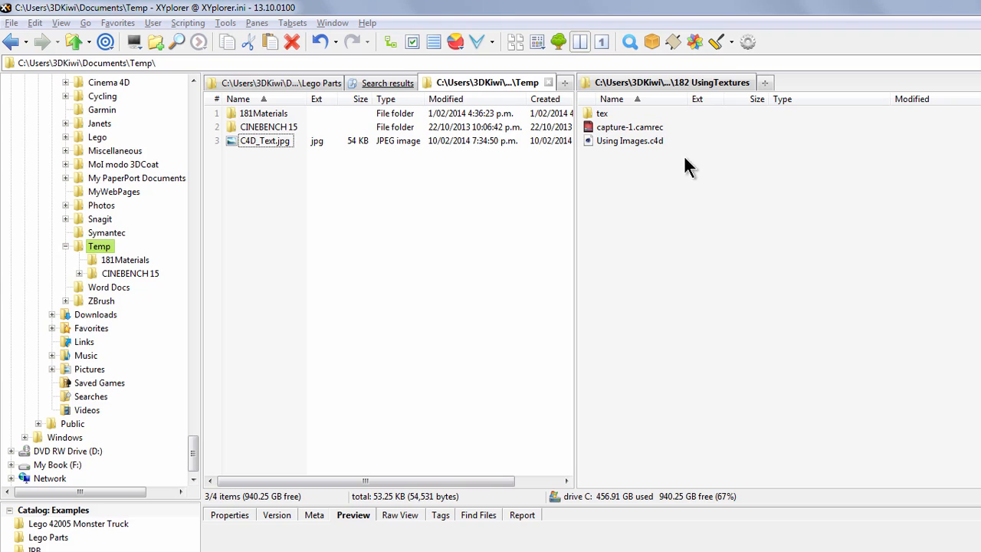
pyautogui.hotkey('ctrl', 'shift', 'd')
pyautogui.moveTo(576, 102); pyautogui.dragTo(613, 121)
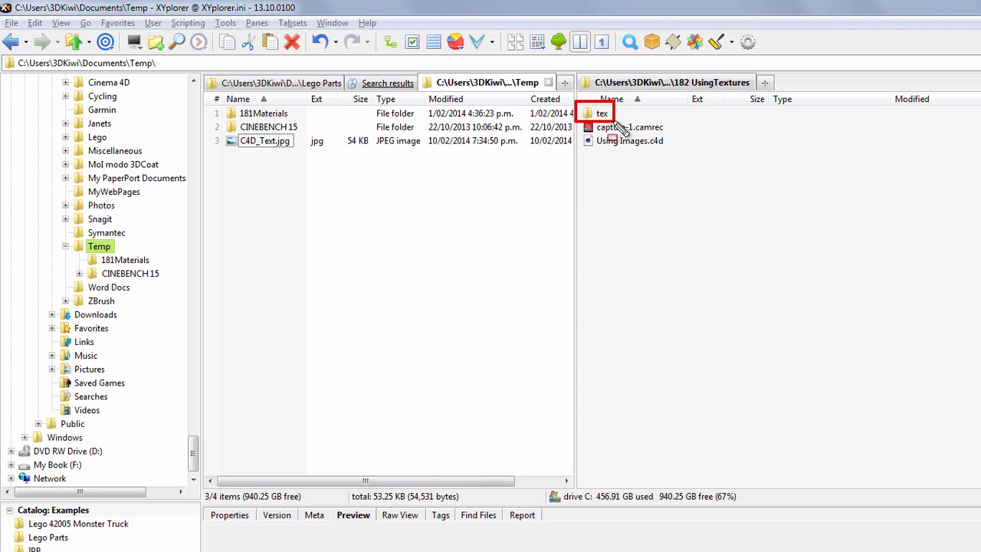
pyautogui.press('Escape')
# Step: Open the project's tex folder and compare its copy of C4D_Text.jpg with the original in the Temp folder
pyautogui.doubleClick(598, 113)
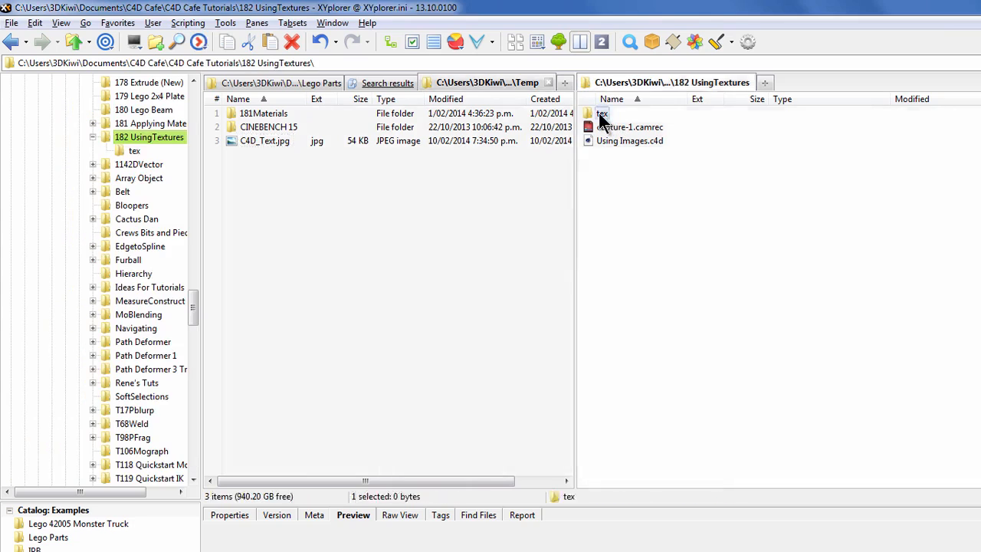
pyautogui.hotkey('ctrl', 'shift', 'd')
pyautogui.moveTo(577, 101); pyautogui.dragTo(655, 129)
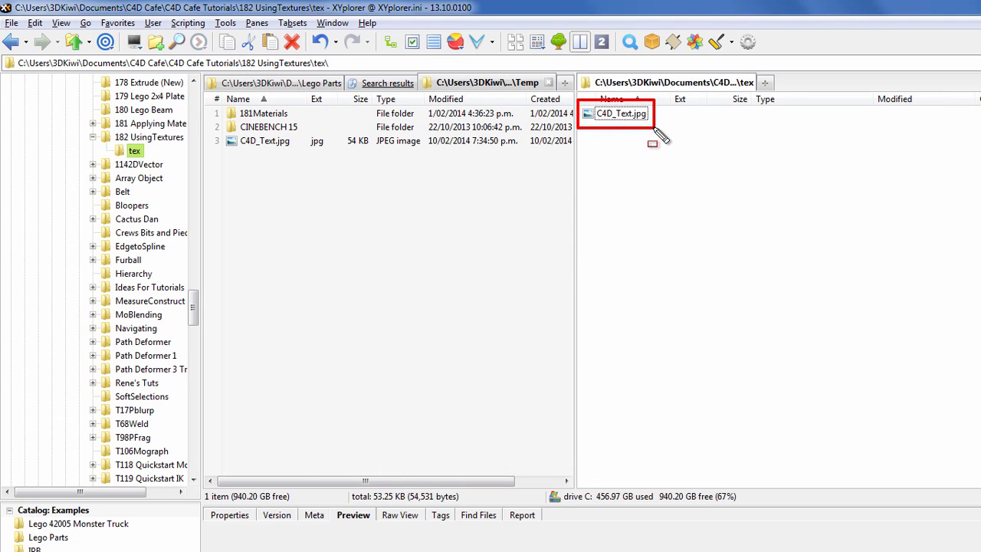
pyautogui.press('Escape')
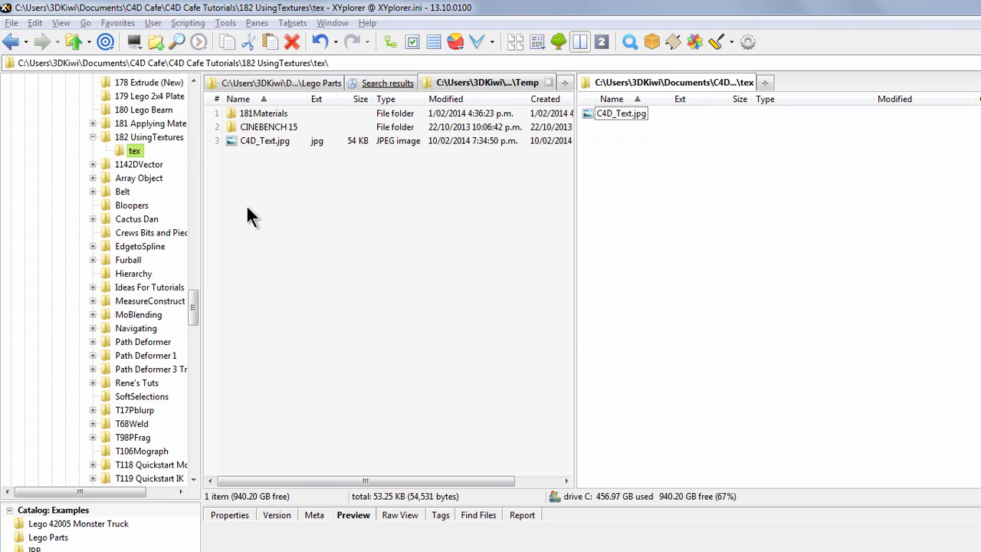
pyautogui.hotkey('ctrl', 'shift', 'd')
pyautogui.moveTo(217, 129); pyautogui.dragTo(302, 155)
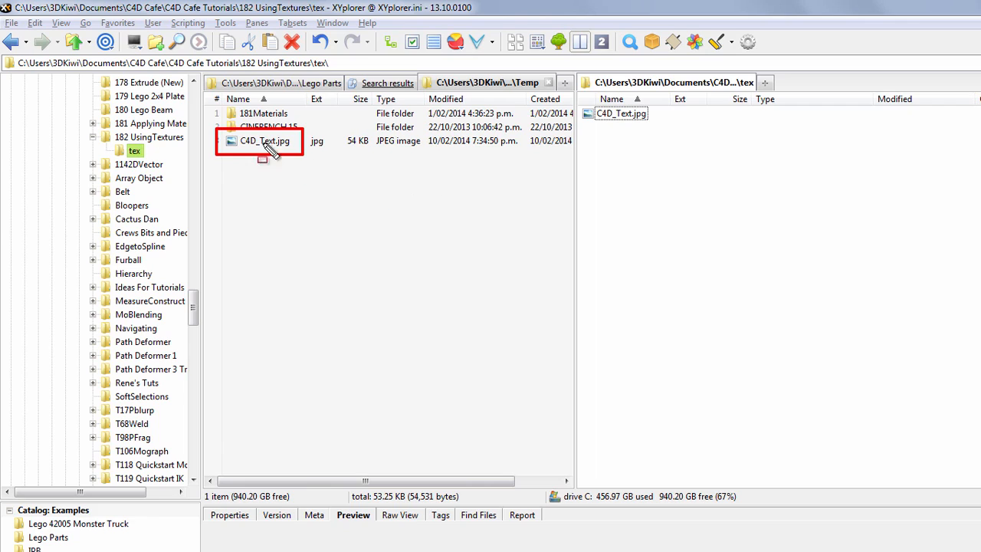
pyautogui.moveTo(579, 99); pyautogui.dragTo(661, 129)
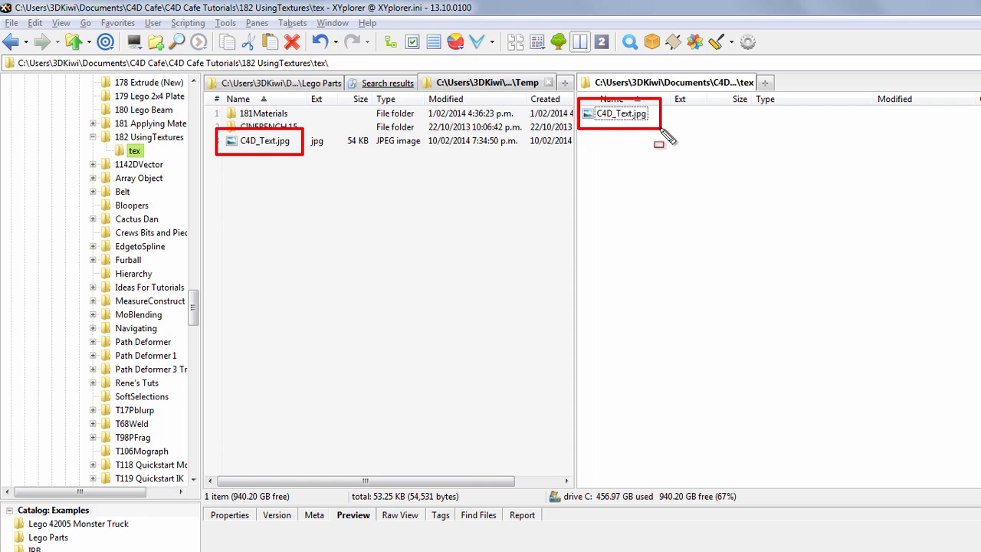
pyautogui.press('Escape')
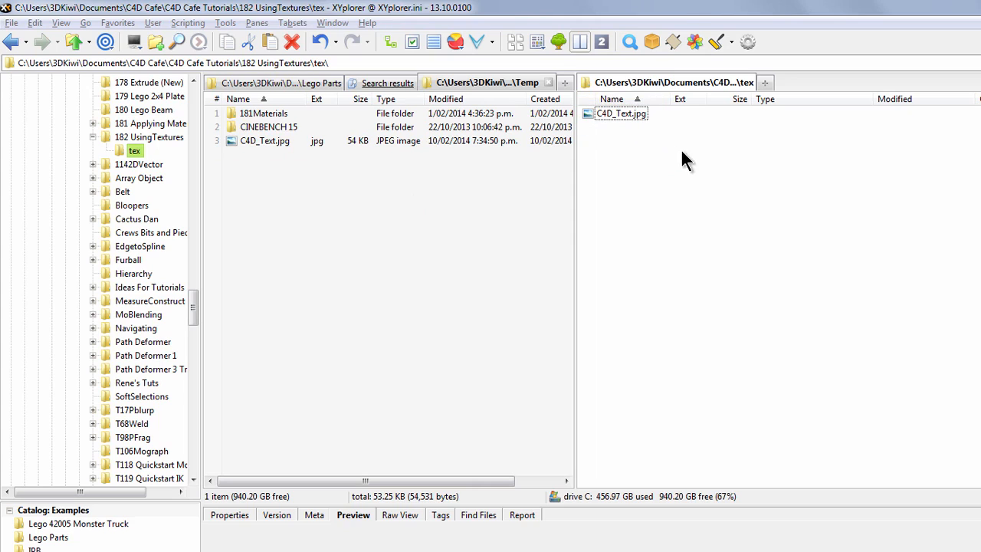
# Step: Go back up to the 182 UsingTextures folder, check Using Images.c4d, and return to Cinema 4D
pyautogui.click(73, 41)
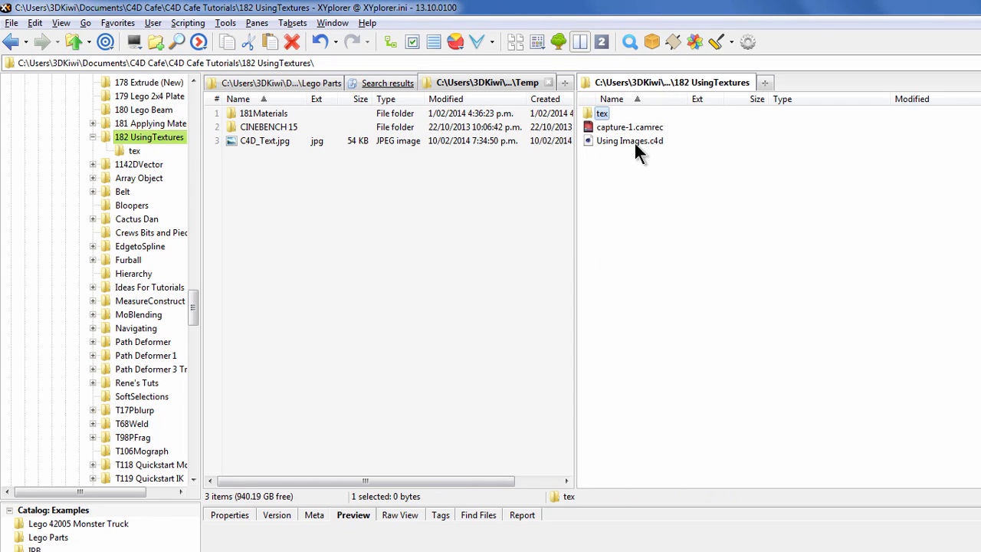
pyautogui.moveTo(579, 129)
pyautogui.mouseDown()
pyautogui.moveTo(598, 154)
pyautogui.moveTo(670, 157)
pyautogui.mouseUp()
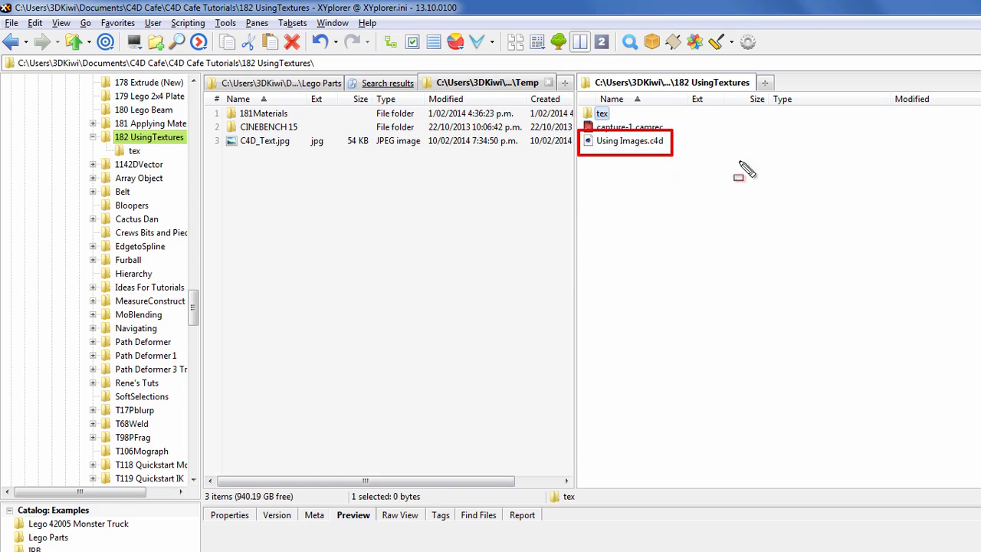
pyautogui.press('Escape')
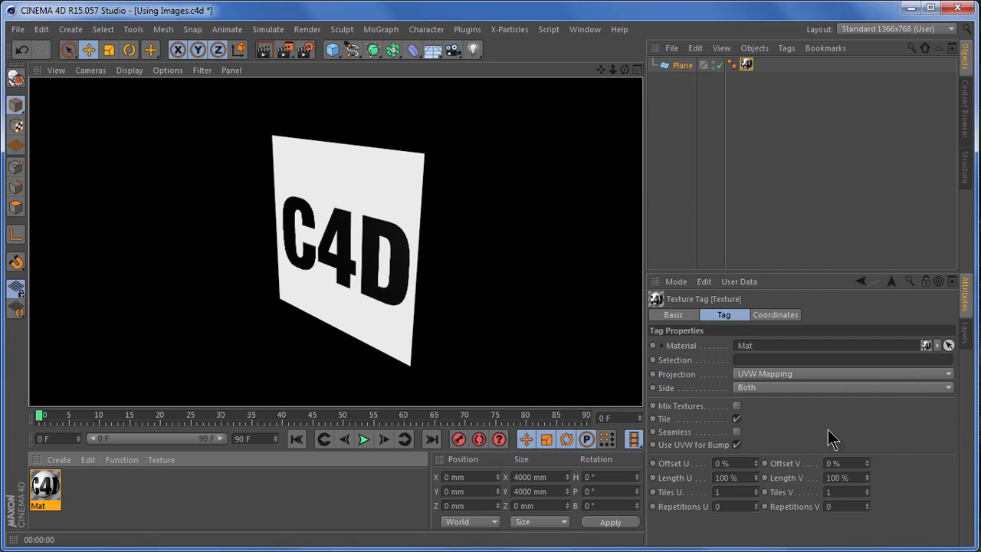
# Step: Display the Mat material's Color settings and check the path of its texture image
pyautogui.click(44, 491)
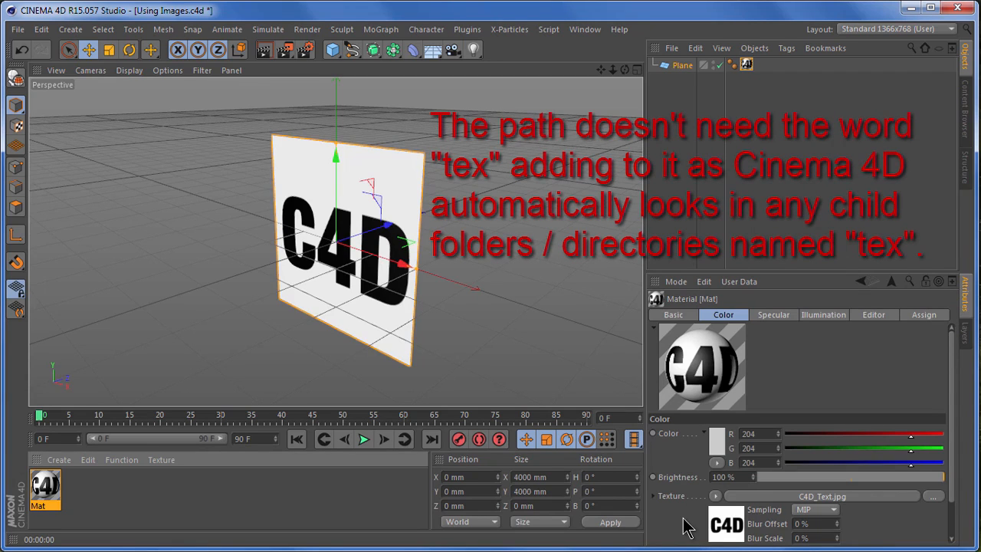
pyautogui.hotkey('ctrl', 'shift', 'd')
pyautogui.moveTo(717, 475)
pyautogui.mouseDown()
pyautogui.moveTo(832, 511)
pyautogui.moveTo(933, 515)
pyautogui.mouseUp()
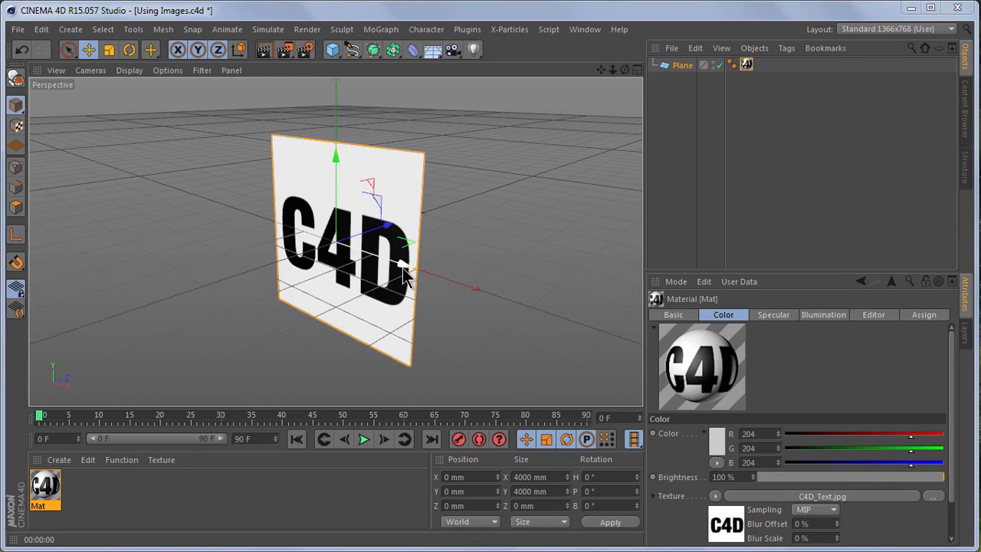
# Step: Move the textured plane along the X axis to about -6683 mm and bring up the choice of primitive objects
pyautogui.moveTo(406, 274); pyautogui.dragTo(230, 217)
pyautogui.click(334, 50)
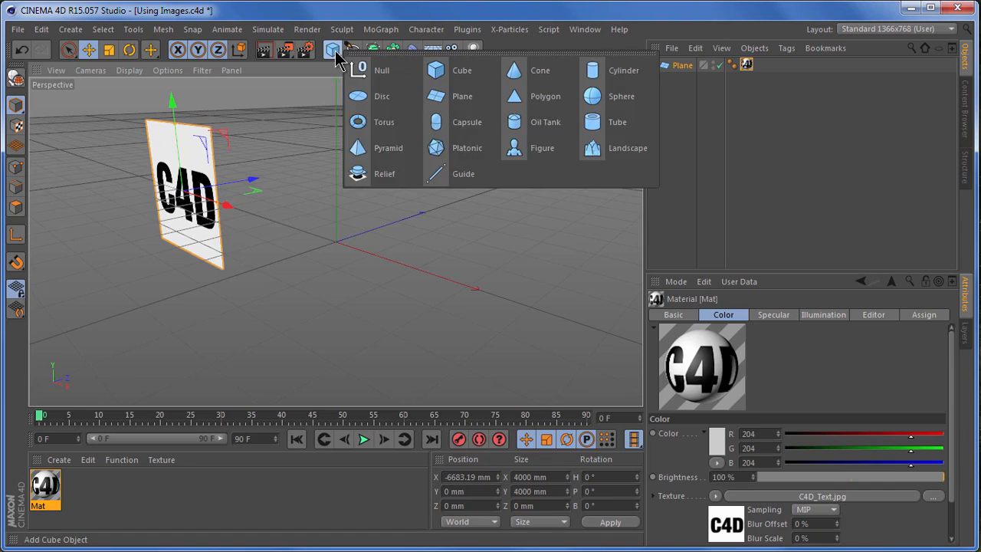